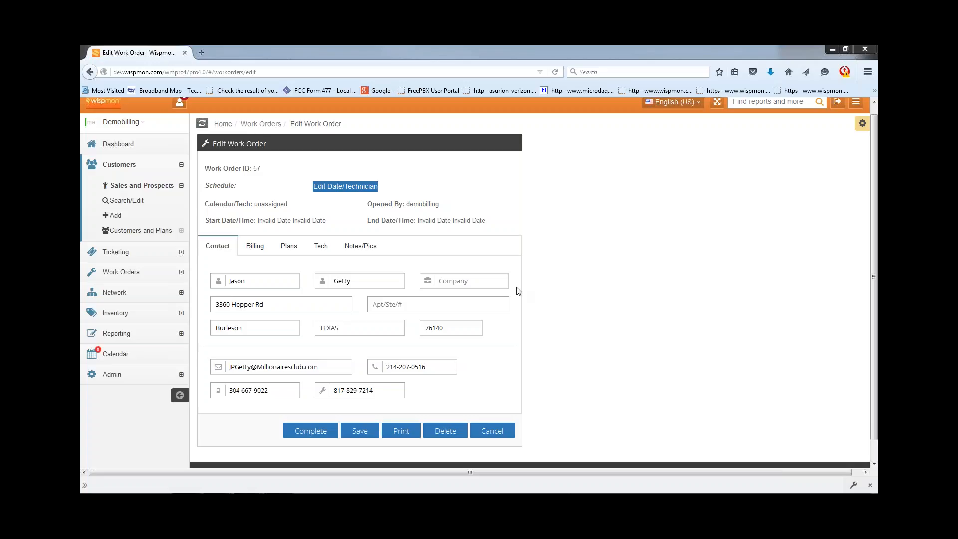
- Show the Billing tab of work order 57 and scroll through its empty billing form
left_click(256, 244)
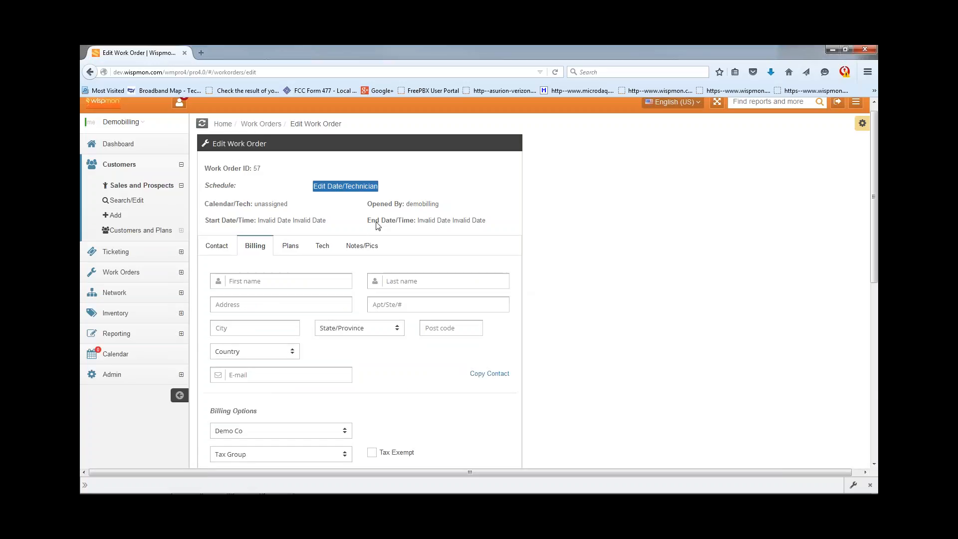
scroll(378, 226, "down", 1)
scroll(378, 226, "down", 1)
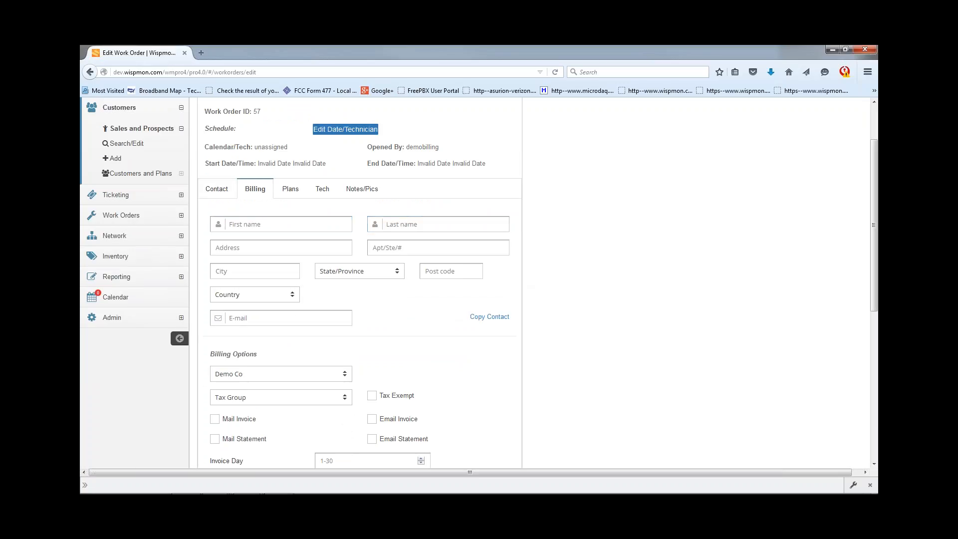
- Copy the customer's name, address and e-mail into the billing fields and check the first name and address
left_click(489, 317)
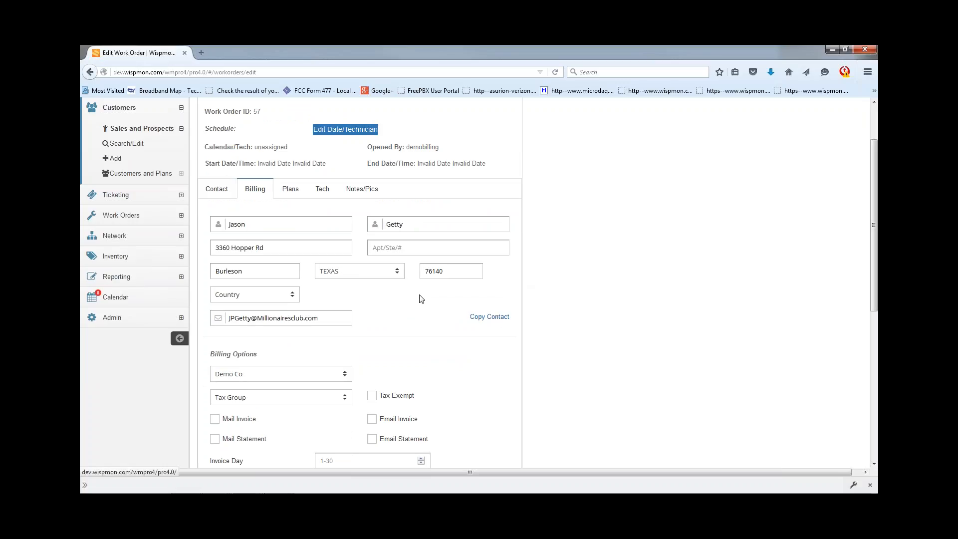
left_click(254, 225)
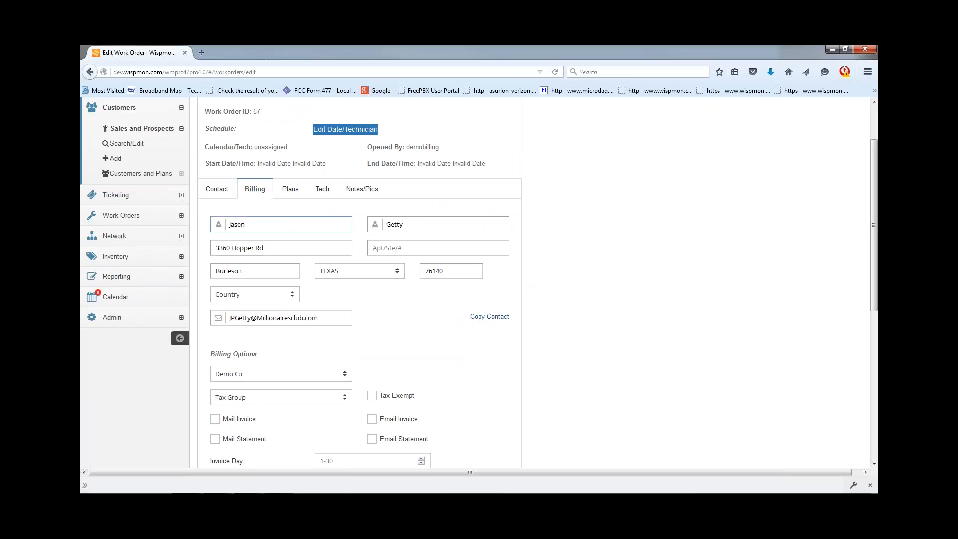
left_click(307, 246)
scroll(321, 288, "down", 5)
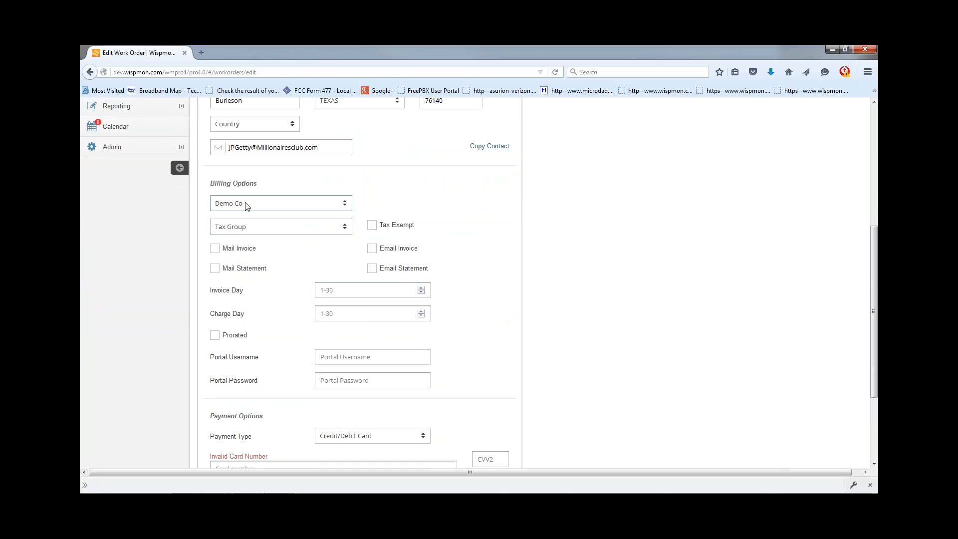
- Choose Demo Co as billing company, after briefly trying NewCo, loading invoice day 20 and charge day 1
left_click(231, 208)
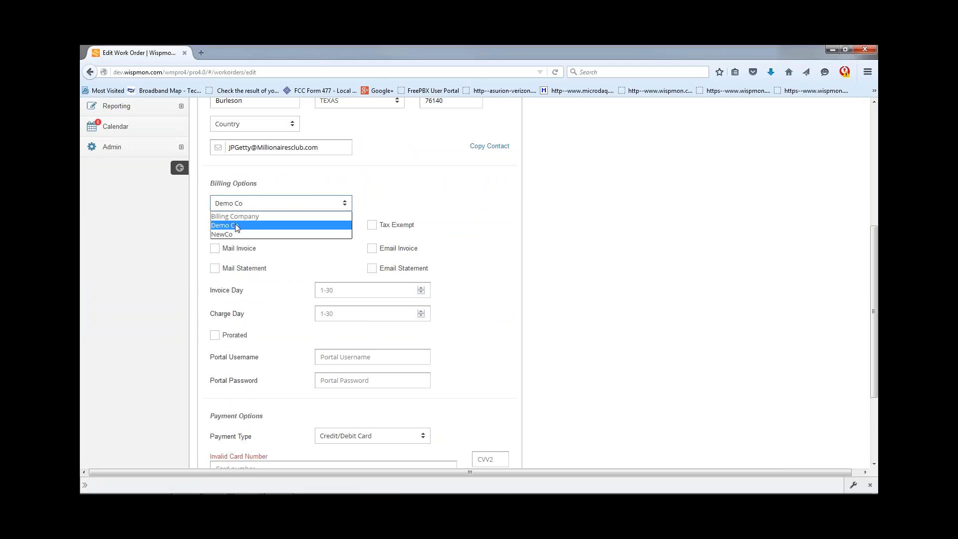
left_click(235, 225)
left_click(257, 205)
left_click(242, 234)
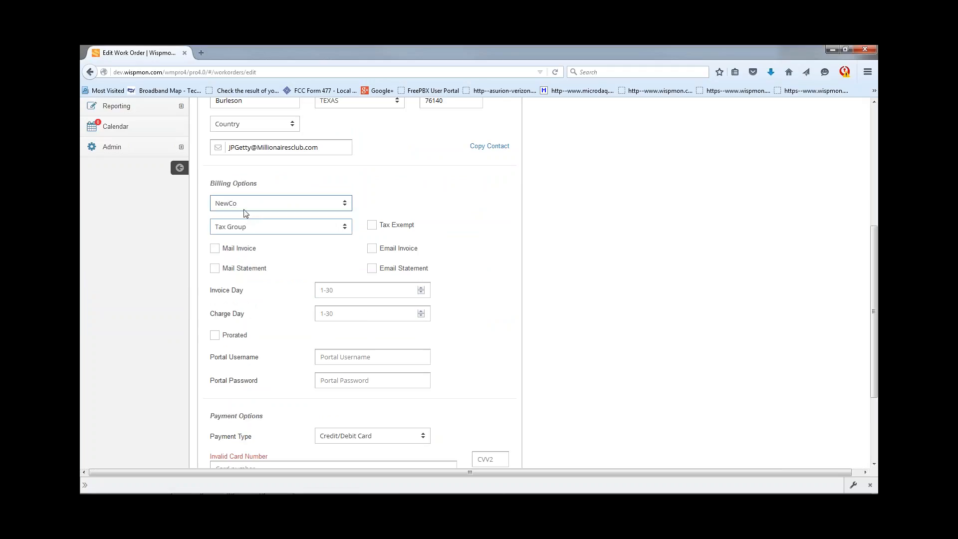
left_click(244, 208)
left_click(242, 224)
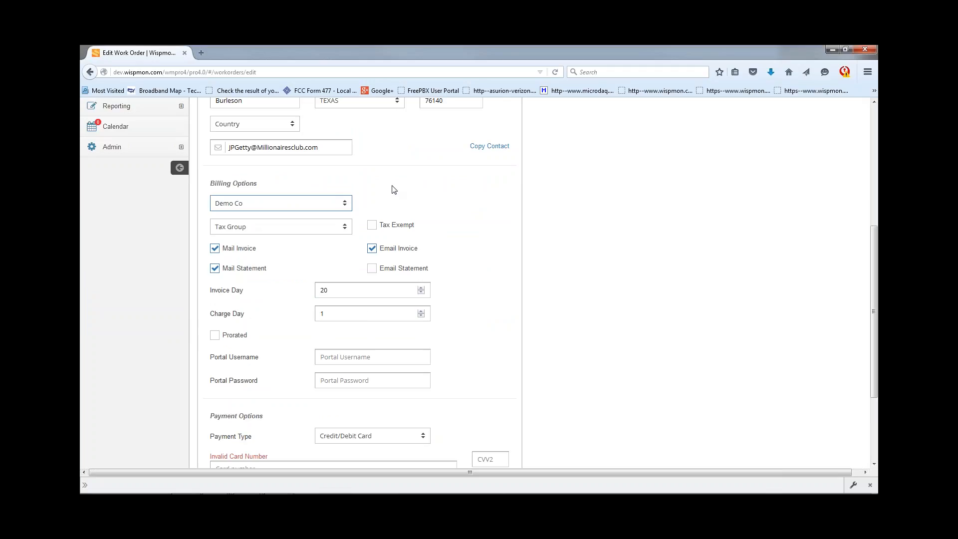
- Apply the Sales Tax group and send only e-mailed statements, turning off mailed invoices, mailed statements and e-mailed invoices
left_click(270, 229)
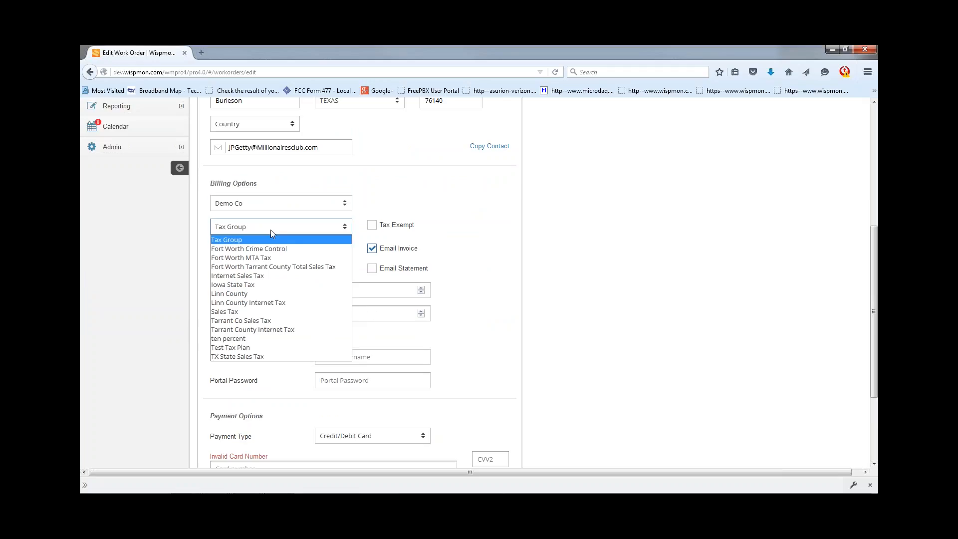
left_click(250, 314)
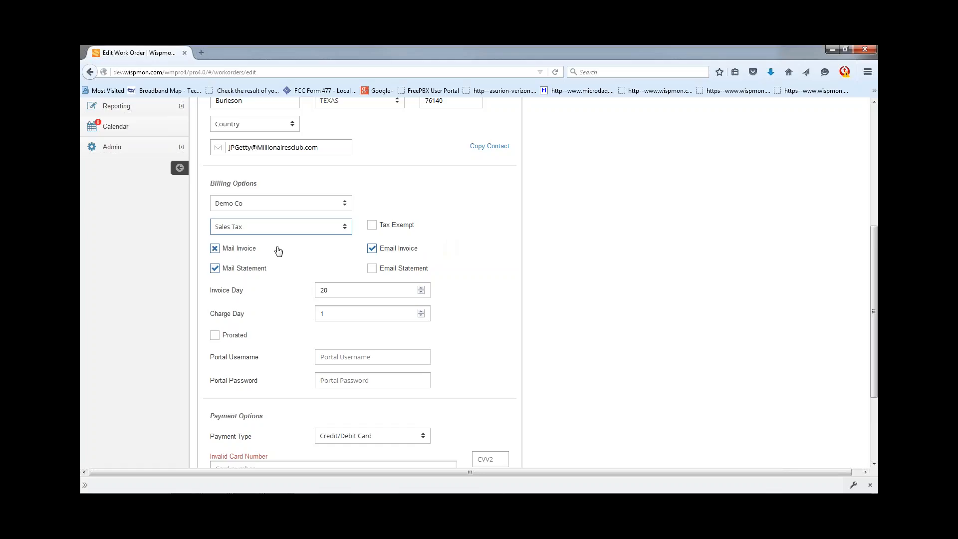
left_click(214, 249)
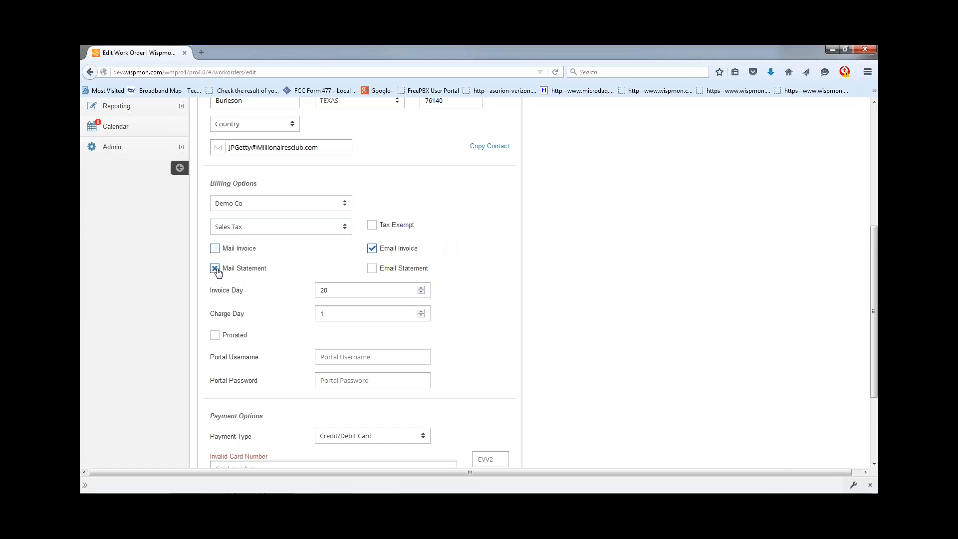
left_click(214, 268)
left_click(372, 248)
left_click(372, 269)
- Mark the billing as prorated, keeping invoice day 20 and charge day 1
scroll(238, 295, "down", 2)
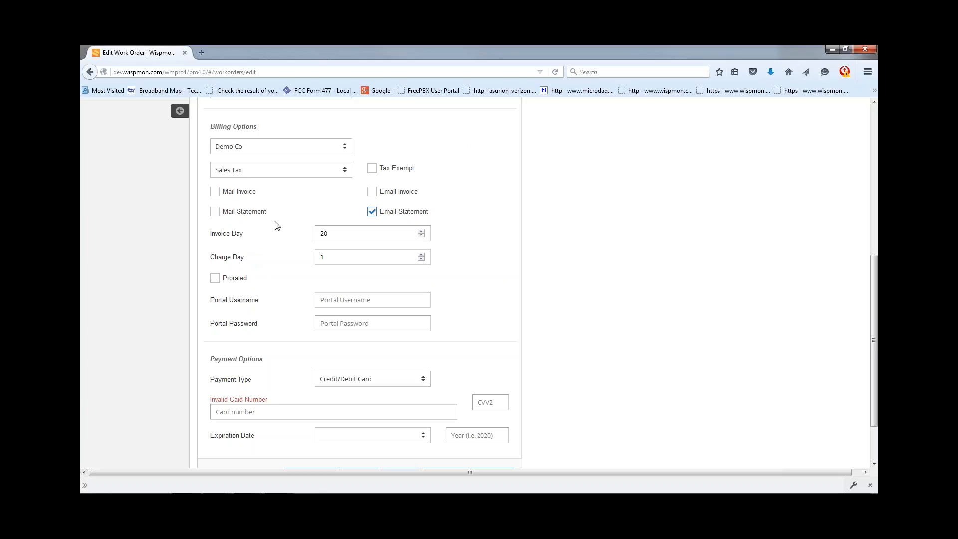
left_click(343, 234)
left_click(336, 259)
left_click(214, 278)
scroll(271, 249, "down", 2)
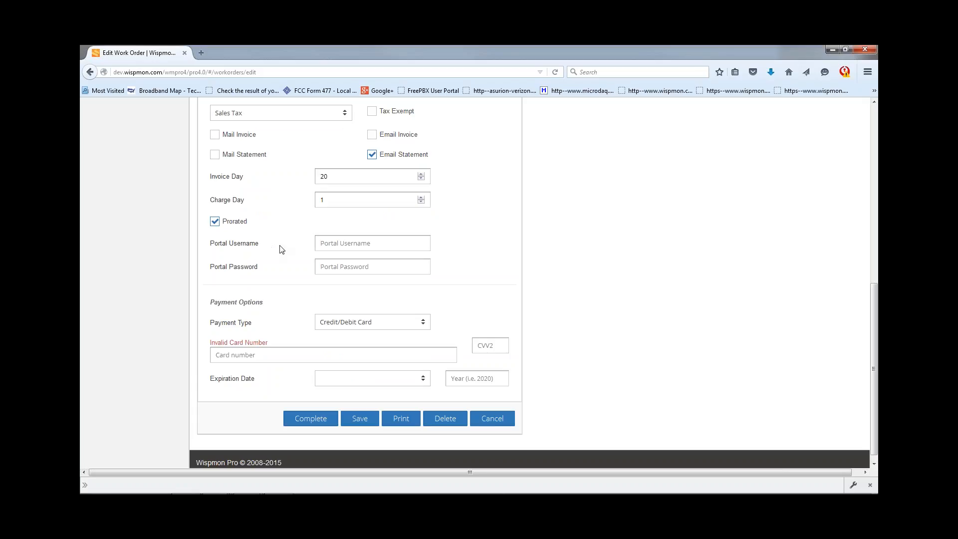
- Enter the customer's portal username and portal password in the billing options
left_click(349, 244)
scroll(437, 257, "up", 6)
scroll(429, 257, "down", 4)
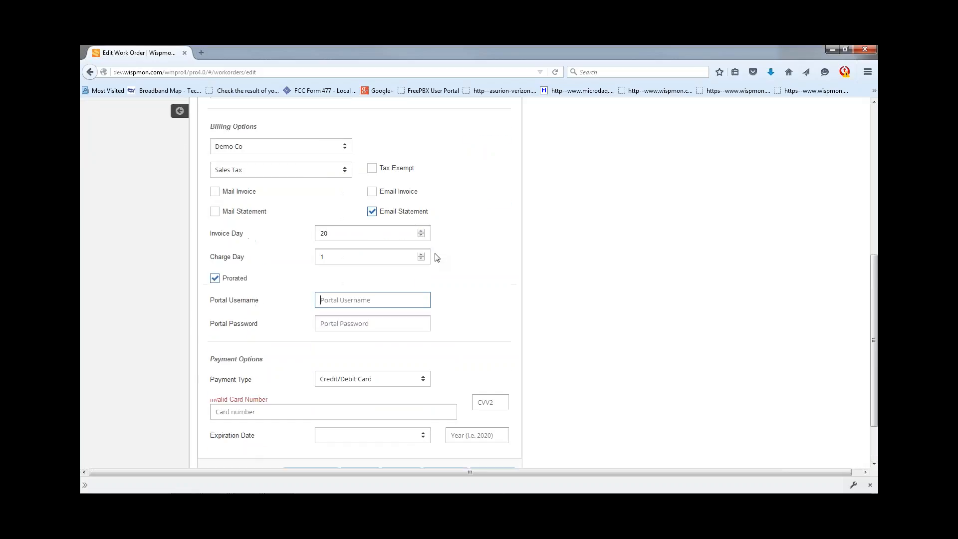
left_click(358, 299)
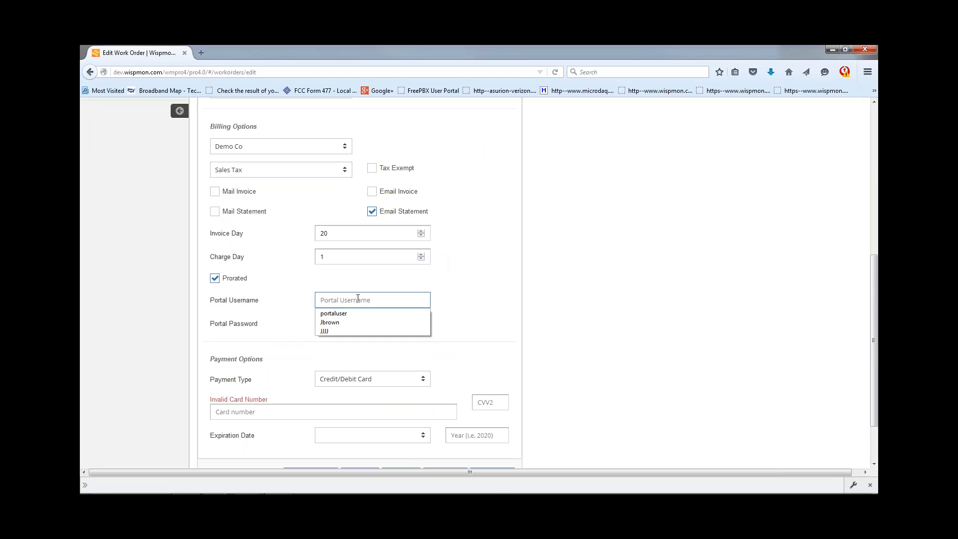
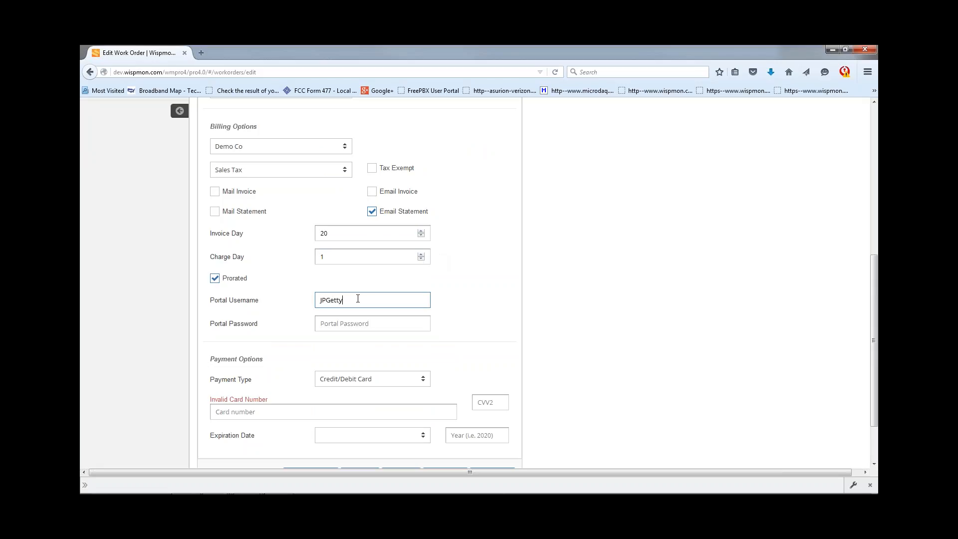
key("Tab")
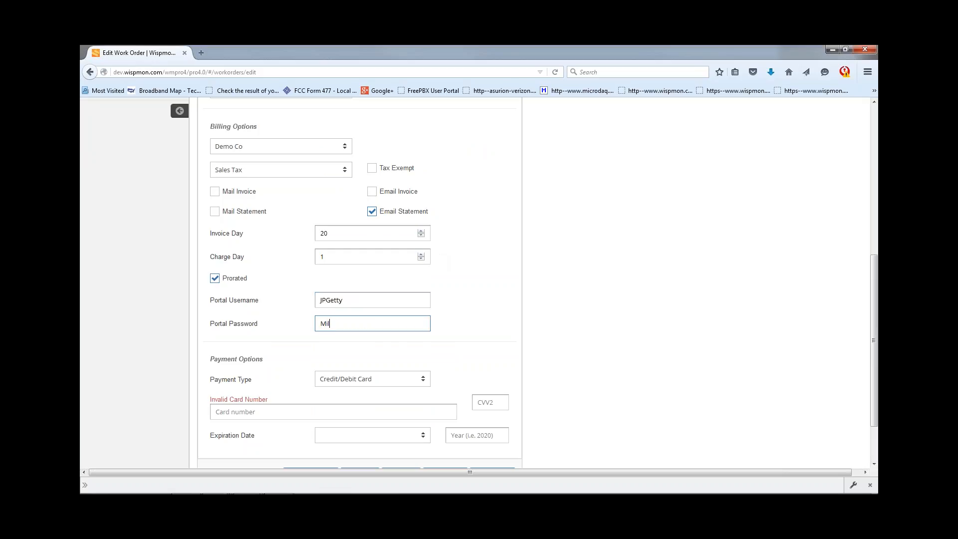
left_click(451, 324)
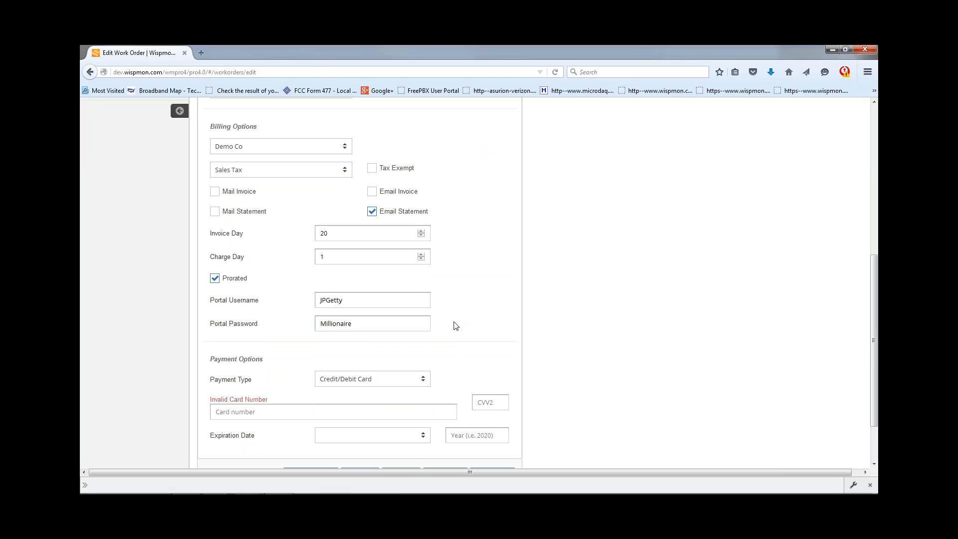
scroll(455, 325, "down", 2)
- Keep Credit/Debit Card as the work order's payment type
left_click(368, 324)
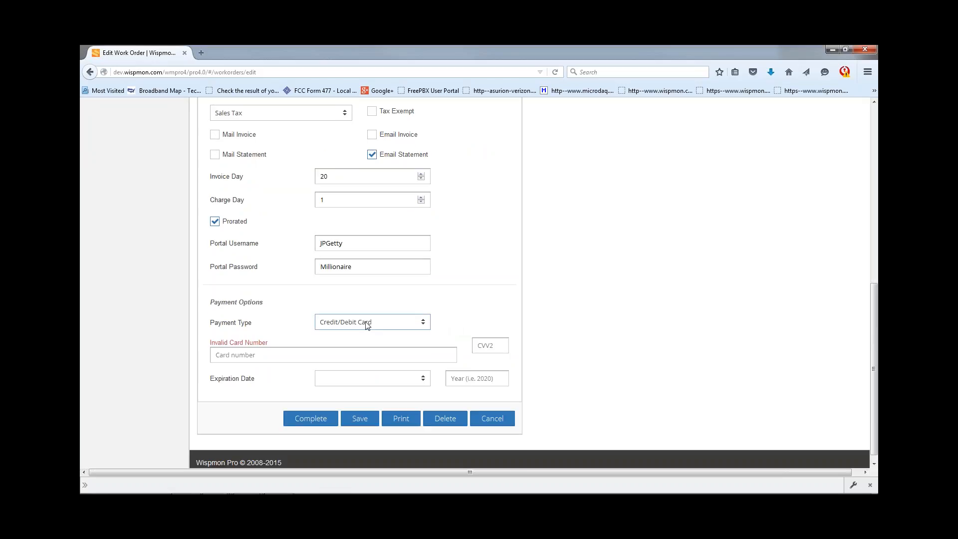
left_click(368, 325)
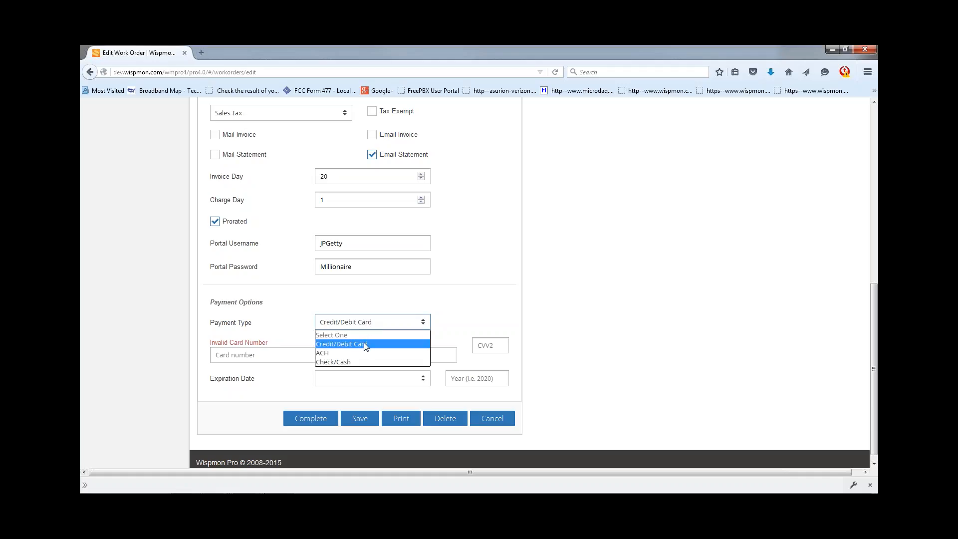
left_click(364, 344)
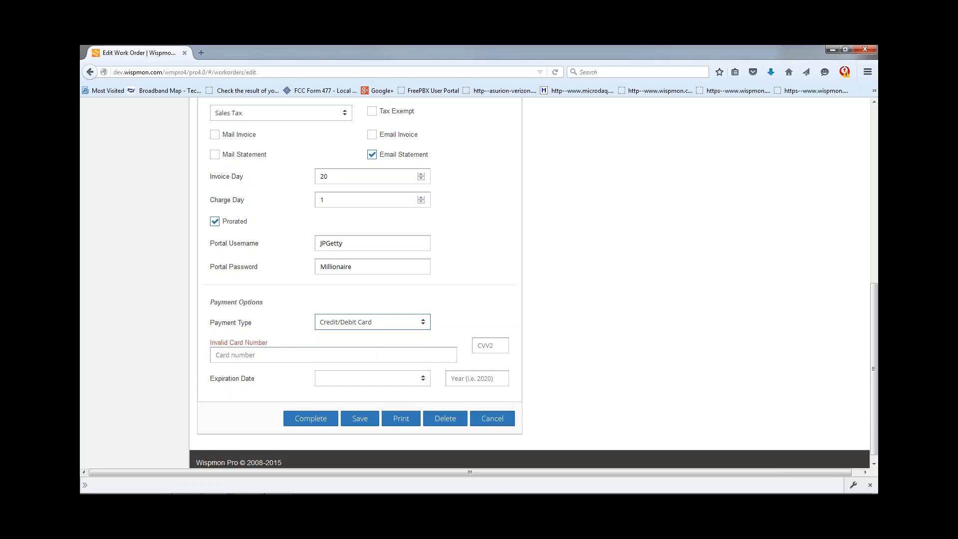
left_click(237, 355)
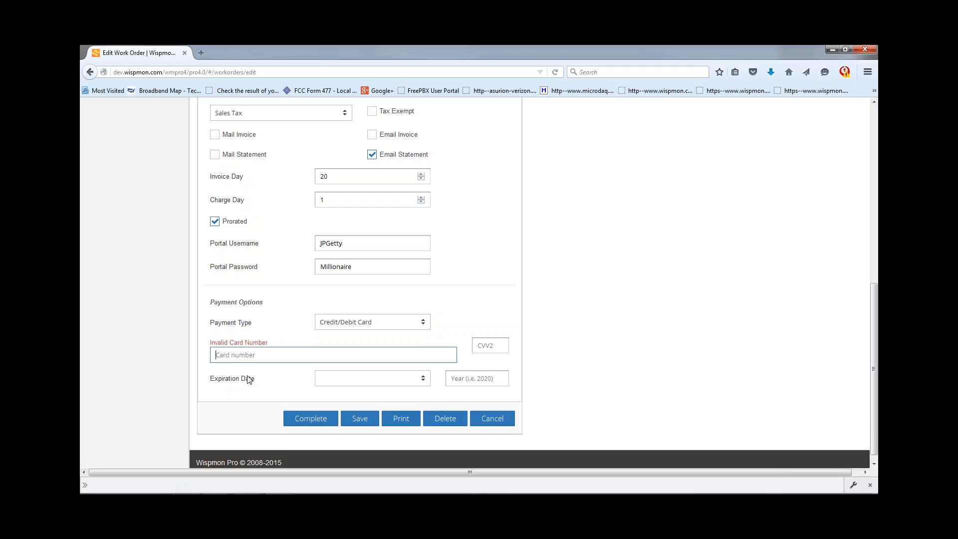
- Set the card expiration date to September 2025
left_click(423, 378)
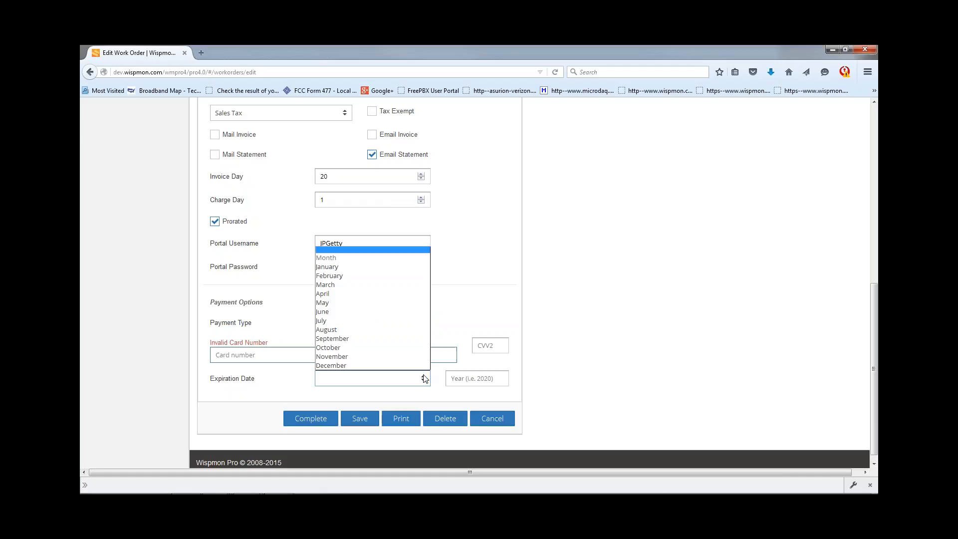
left_click(376, 338)
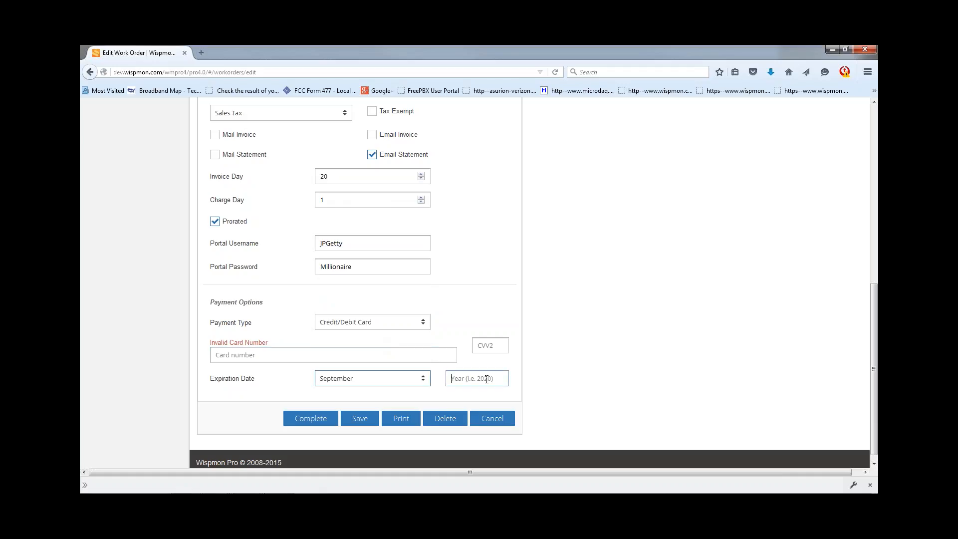
type("20")
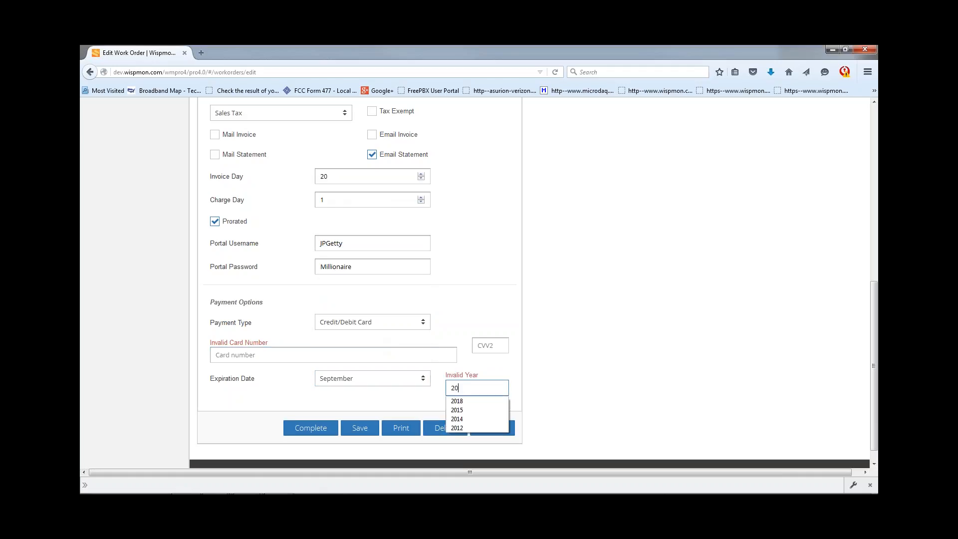
type("25")
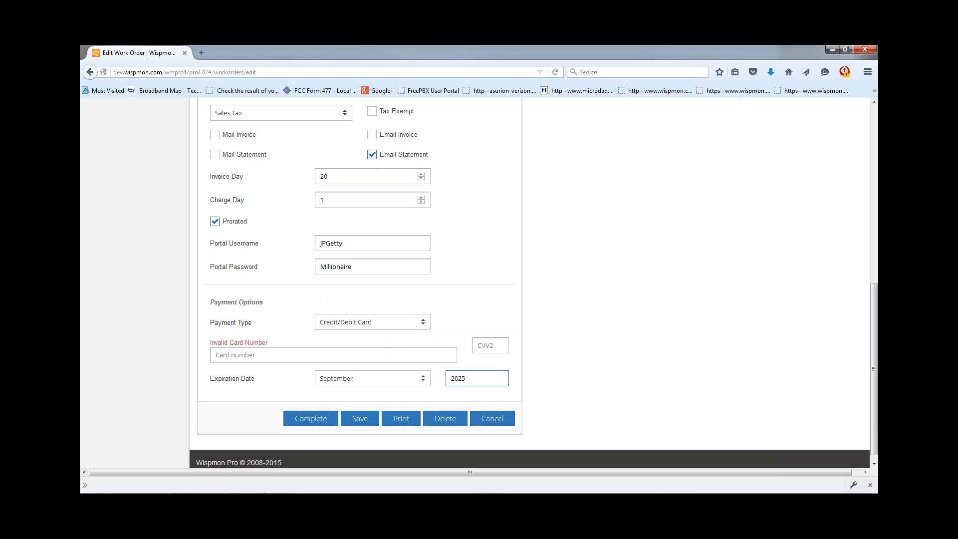
key("Tab")
left_click(382, 324)
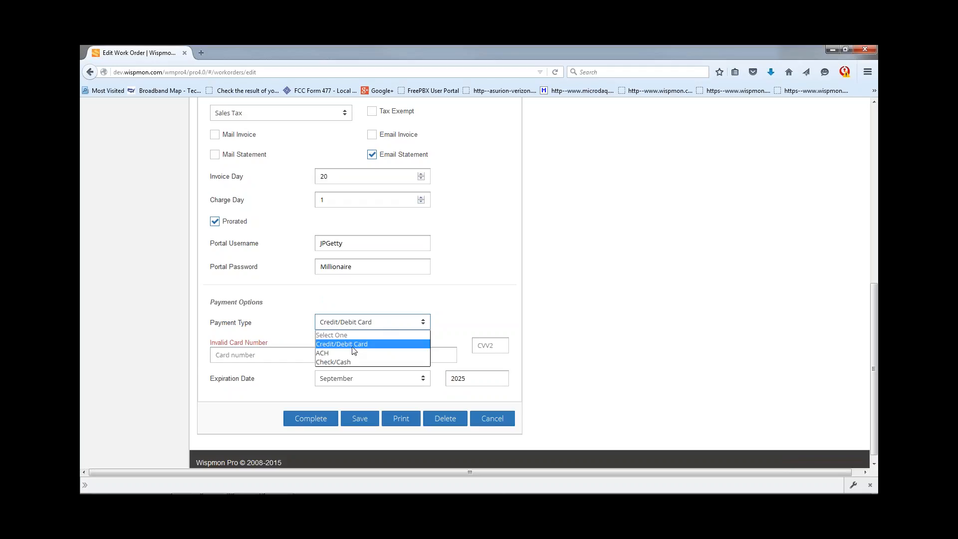
- Look at the ACH bank fields, then settle on Check/Cash as the payment type
left_click(336, 353)
left_click(317, 350)
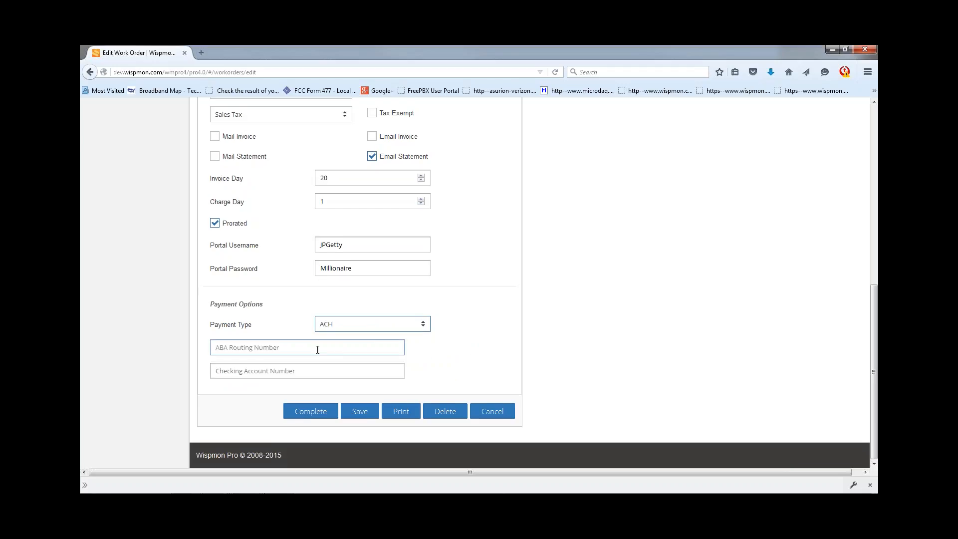
left_click(311, 351)
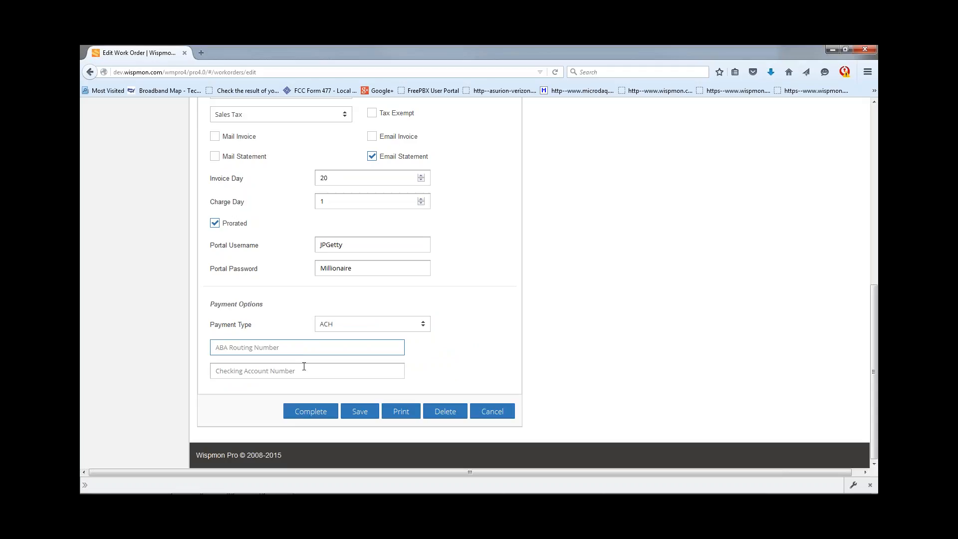
left_click(303, 368)
left_click(361, 324)
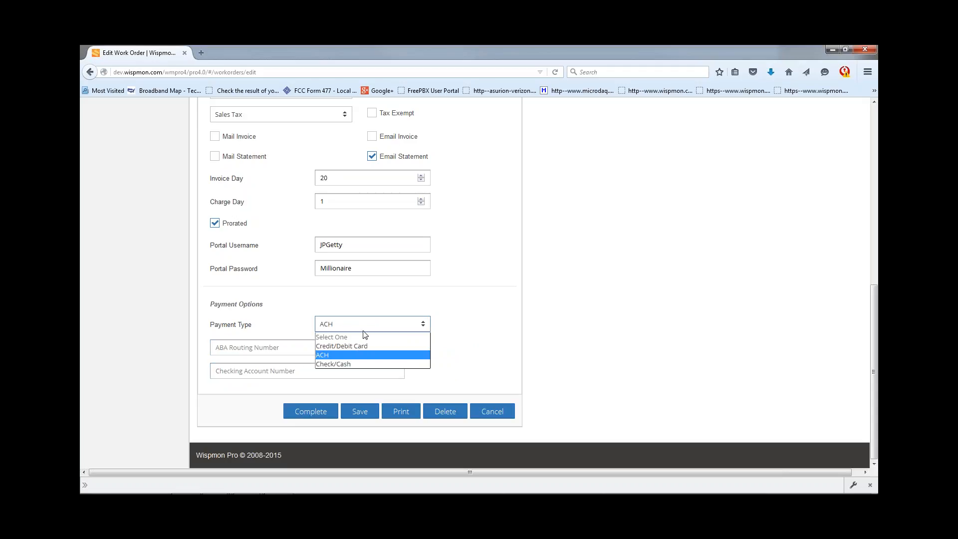
left_click(353, 366)
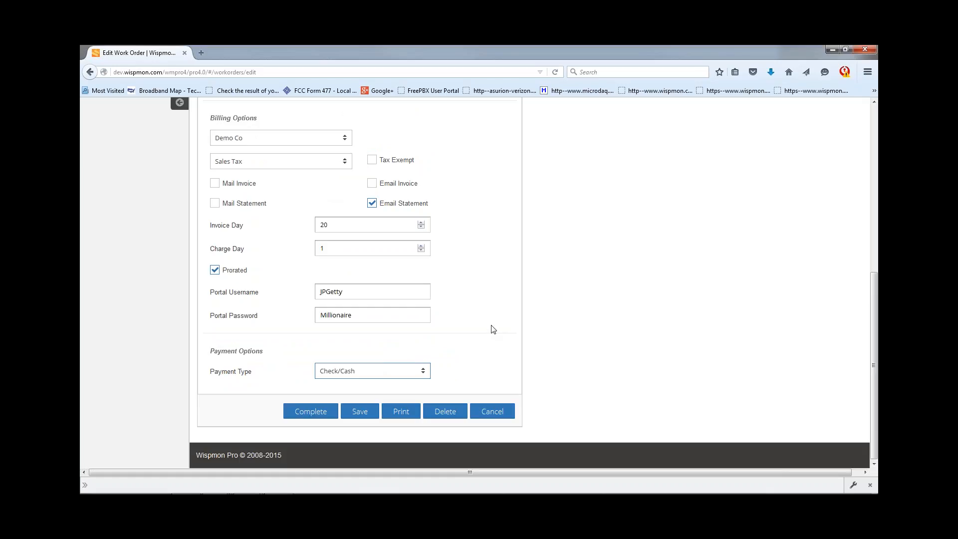
scroll(493, 329, "up", 8)
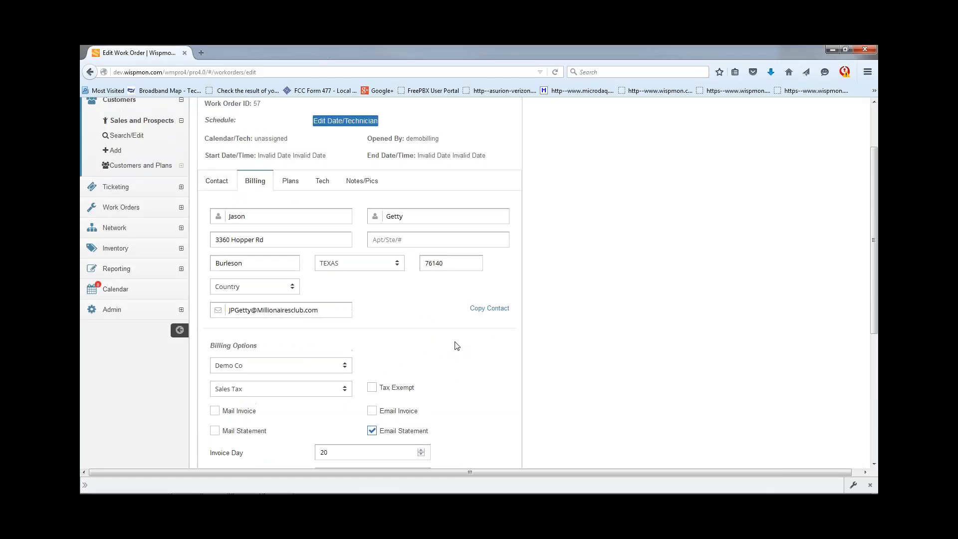